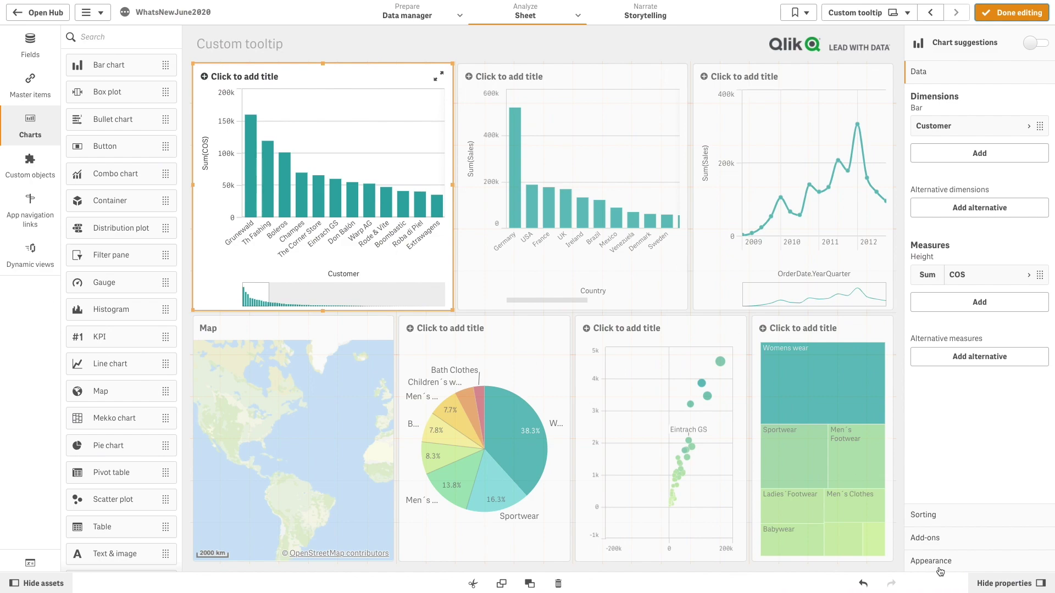
Switch the Customer cost bar chart's tooltip to Custom and add a Sum(total COS) measure
click(940, 570)
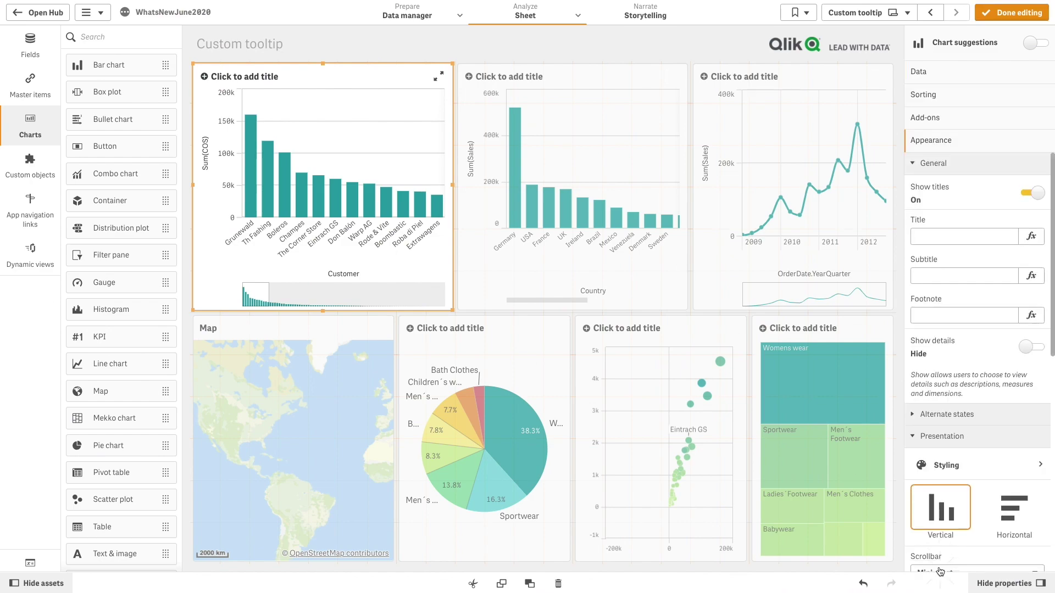
scroll(940, 571, down, 5)
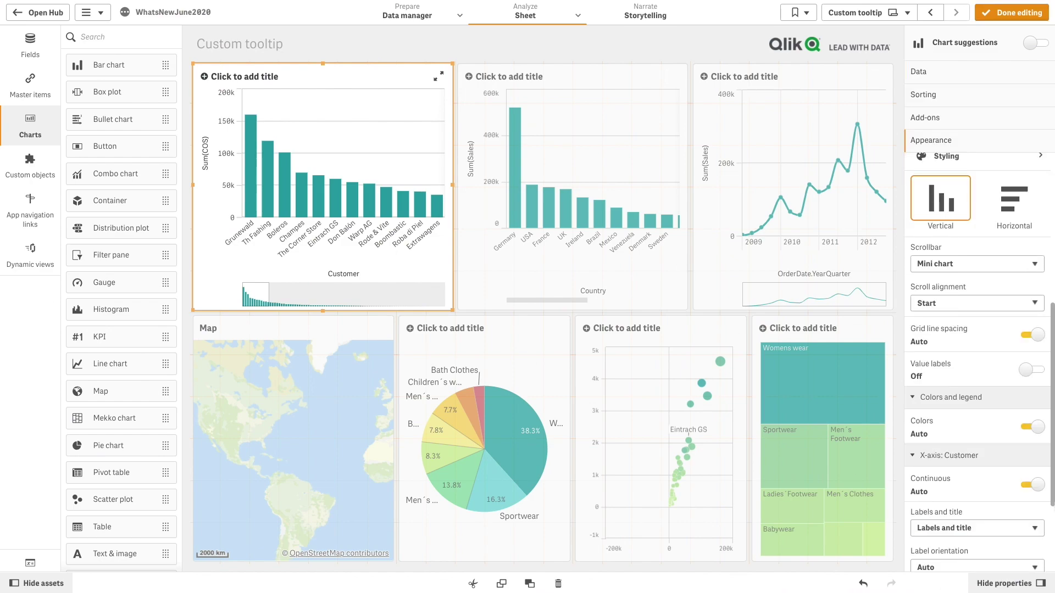
scroll(977, 372, down, 2)
scroll(977, 370, down, 1)
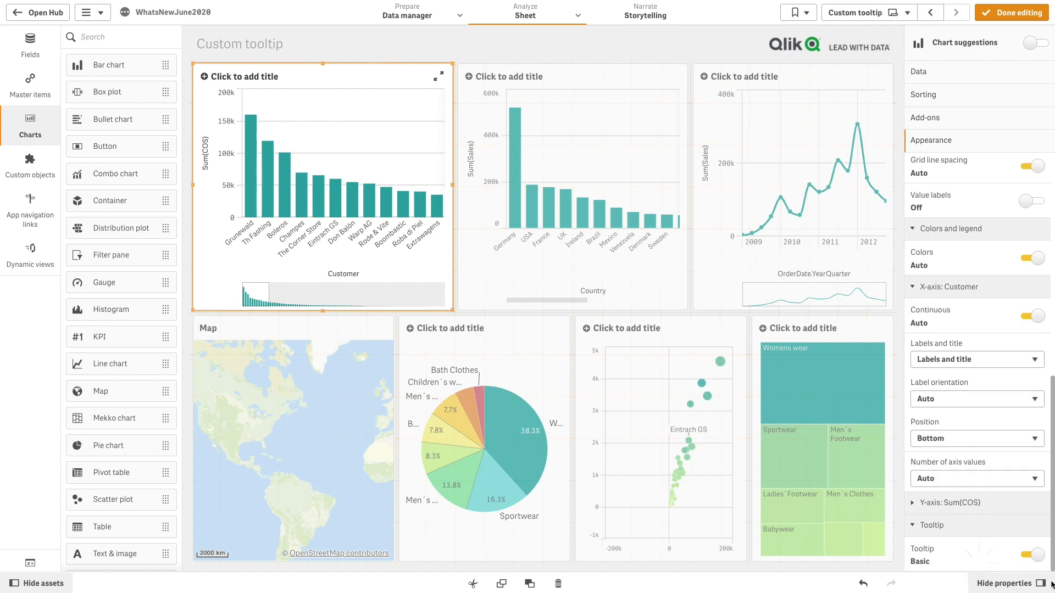
click(1033, 554)
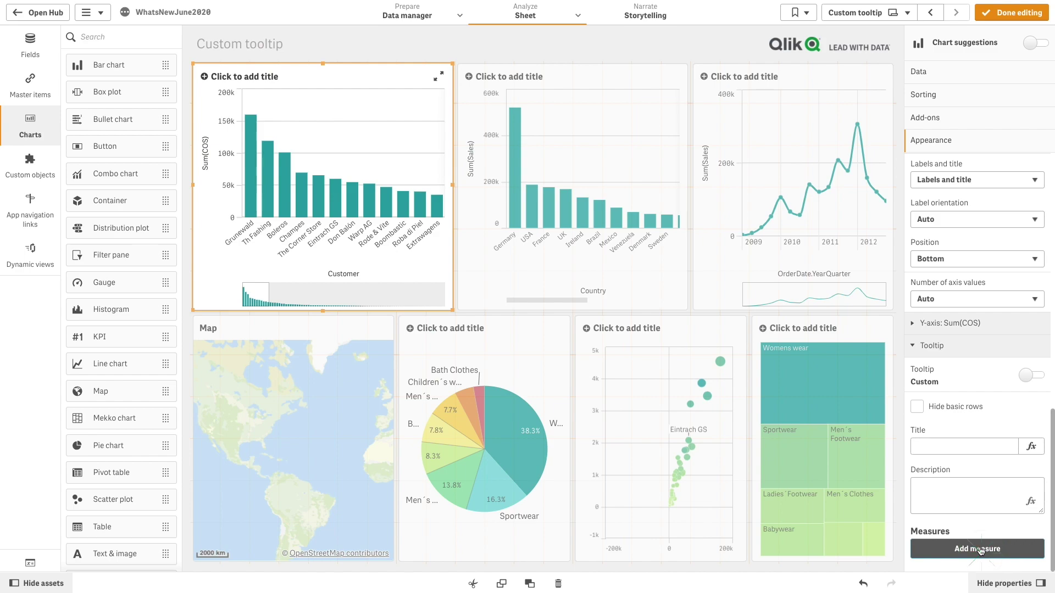
click(977, 548)
text(Sum)
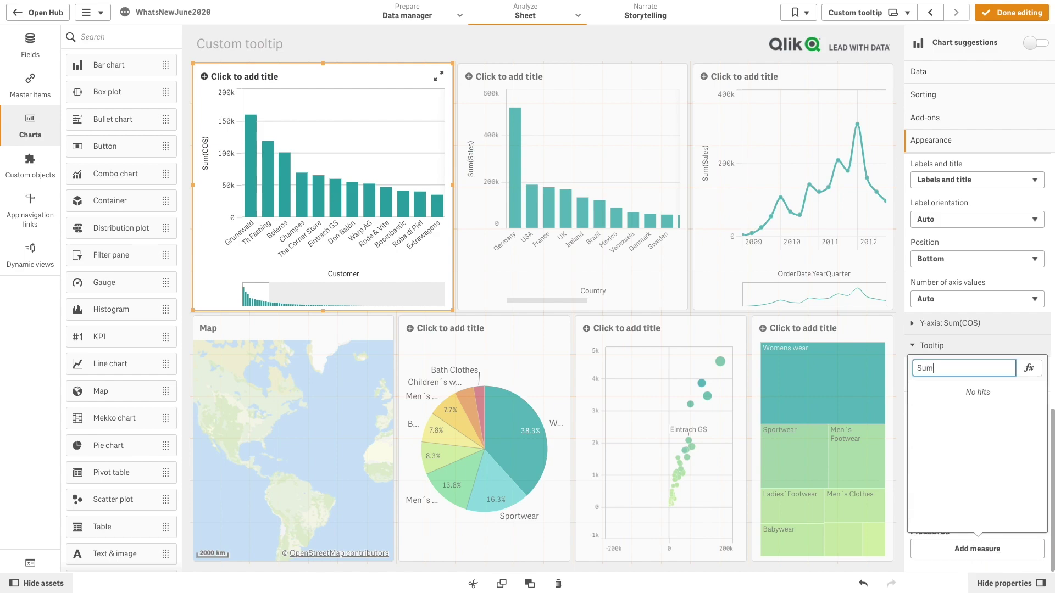
text((total COS))
key(Return)
Add sum({<Year={'2011'}>} COS) and aggr(nodistinct sum(COS),Country) as tooltip measures
click(1012, 548)
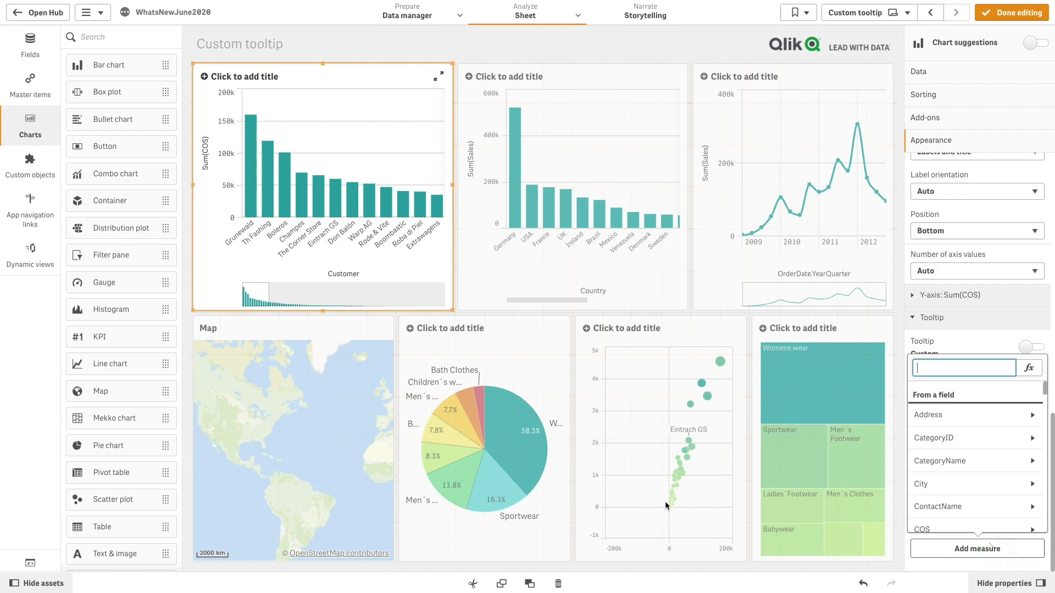
click(1028, 369)
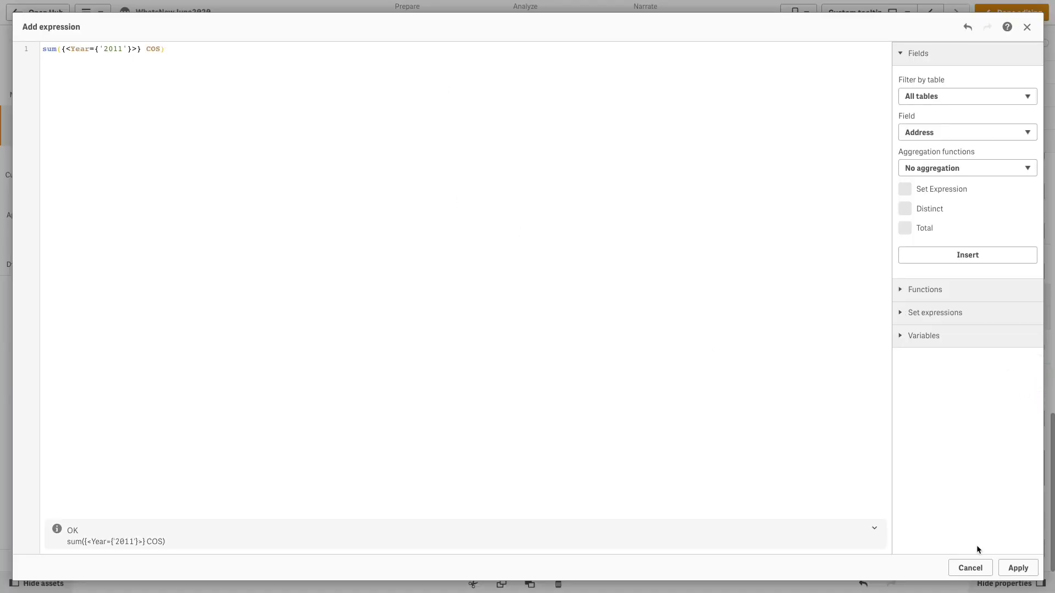
click(1018, 567)
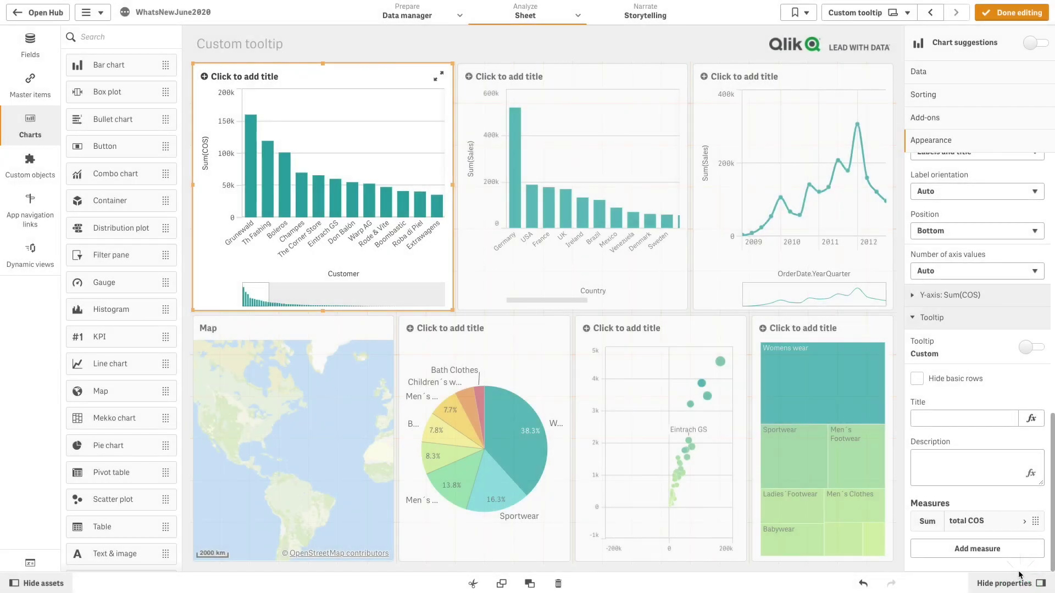
scroll(1051, 562, down, 1)
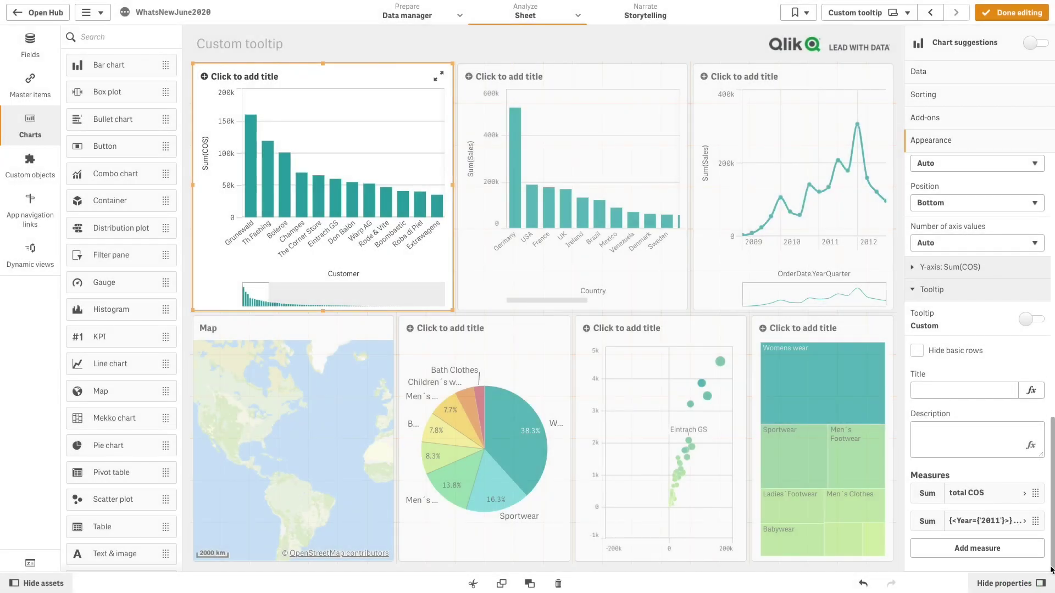
click(1019, 551)
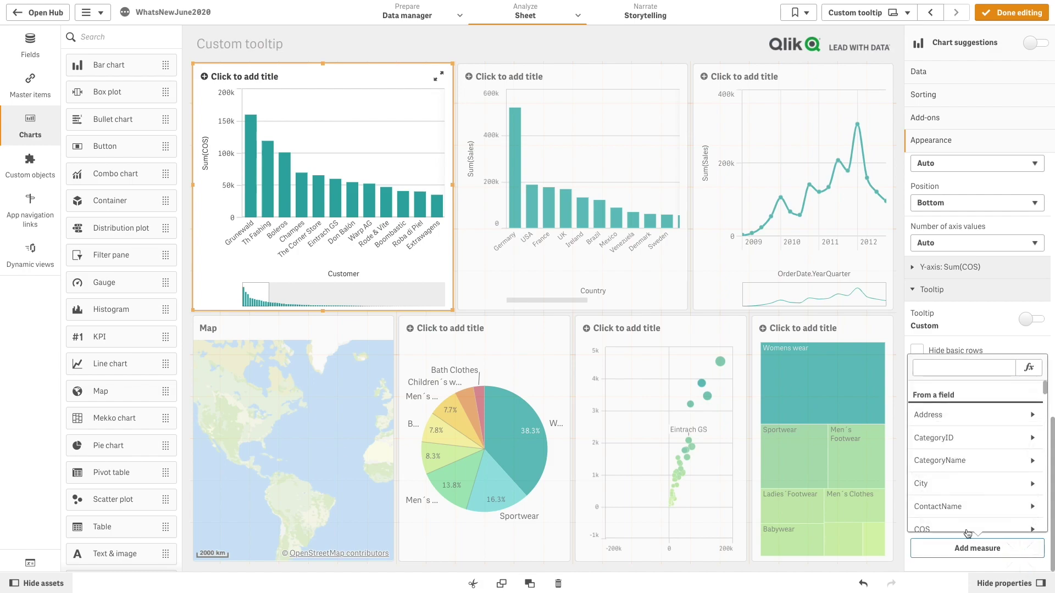
click(1026, 369)
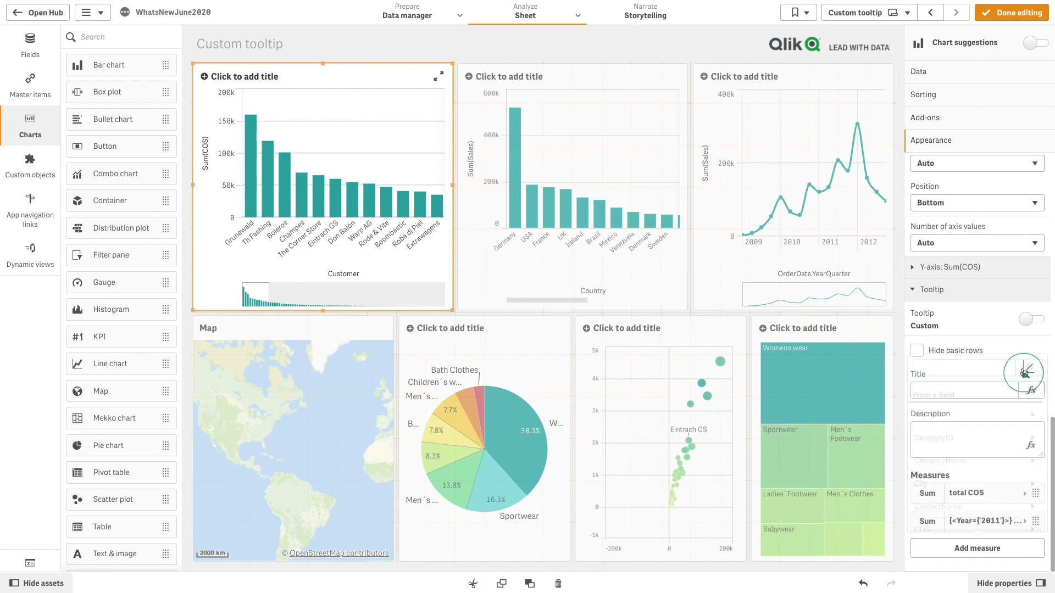
text(aggr(nodistinct sum(COS),Country))
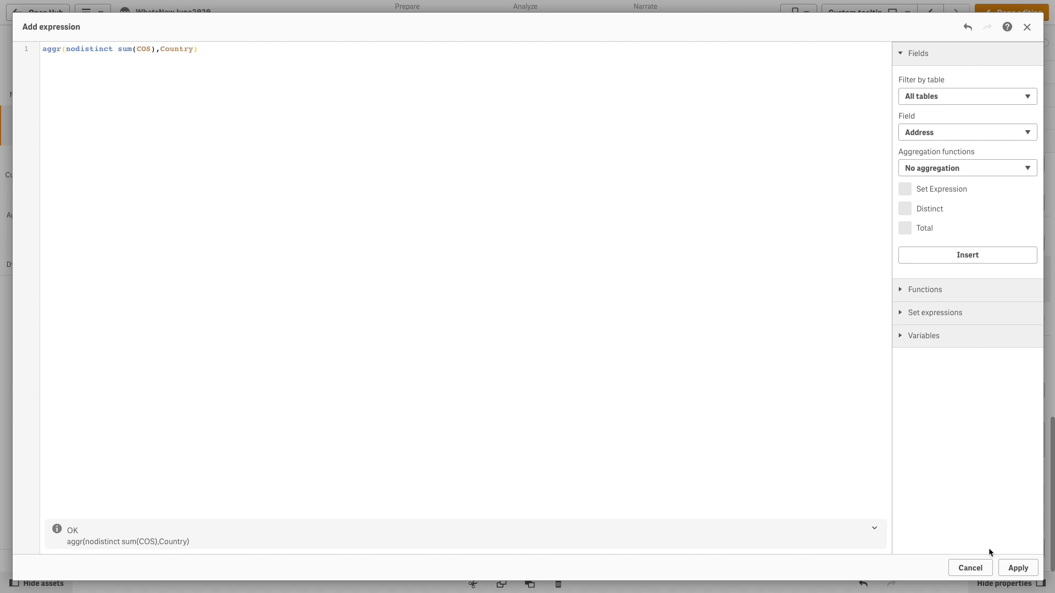
click(1012, 568)
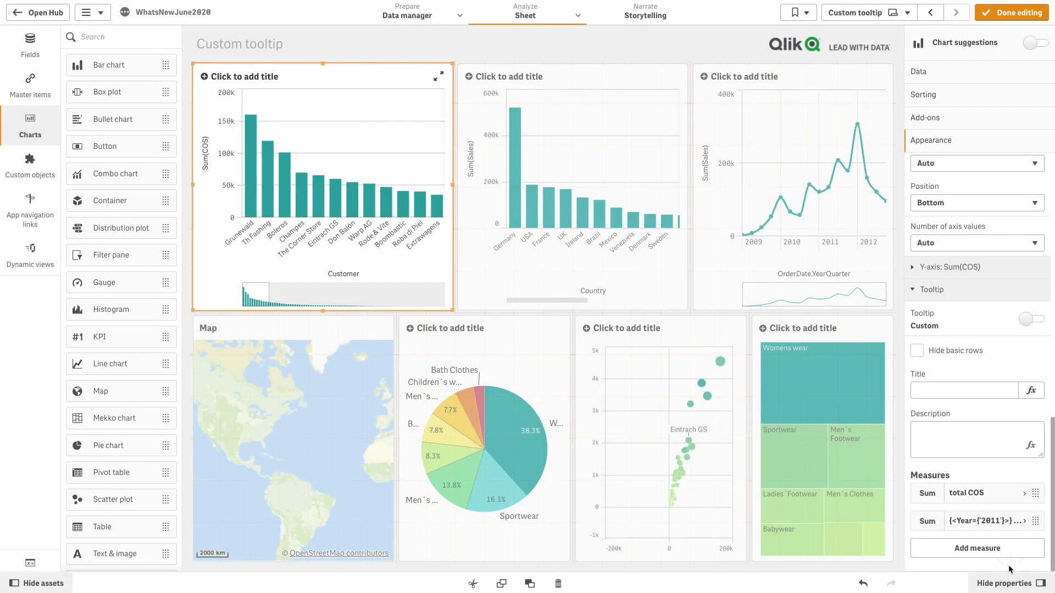
Leave edit mode to preview the sheet with the Customer cost chart's new tooltip
click(1005, 19)
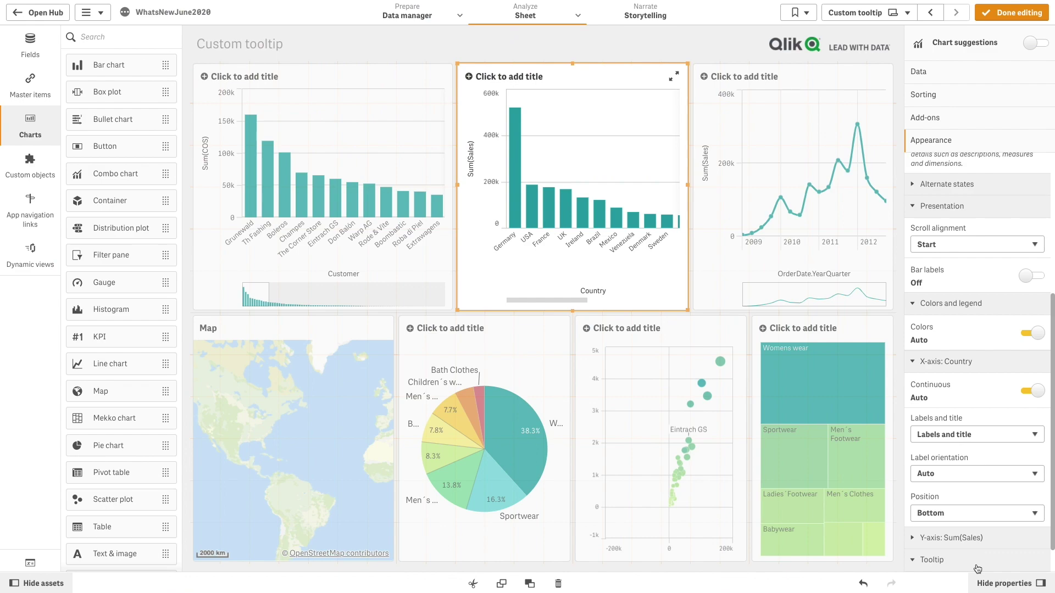
Make the country tooltip Custom with hidden basic rows, title =Country, and a distinct-city description
click(988, 566)
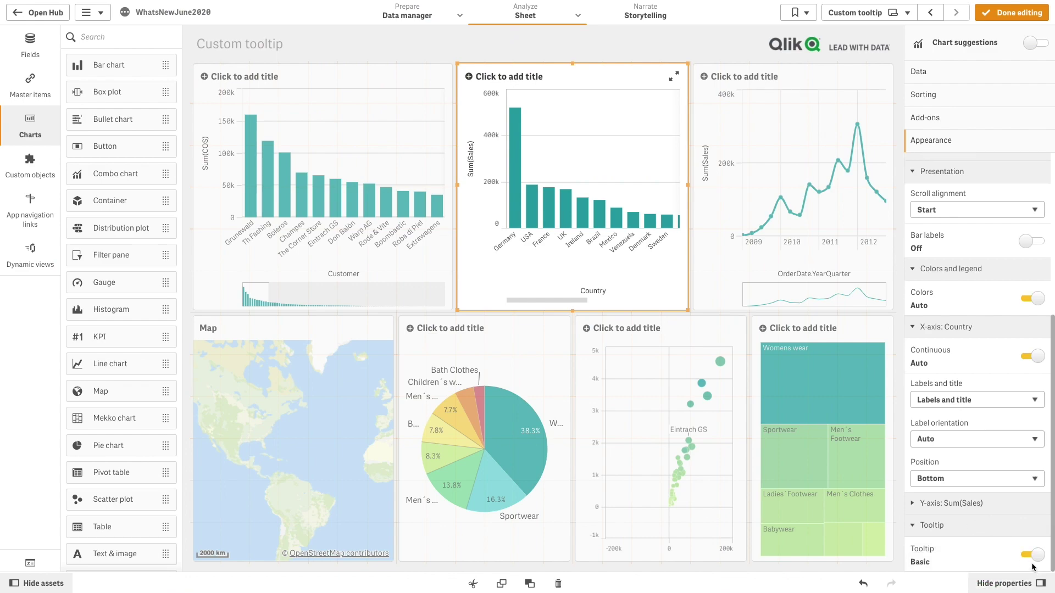
click(1031, 562)
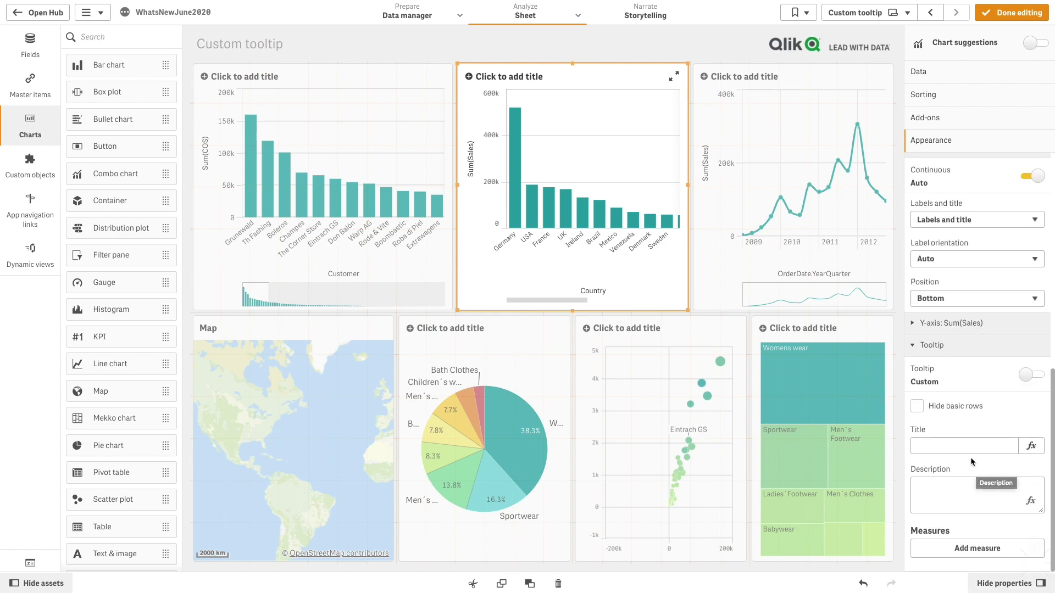
click(918, 406)
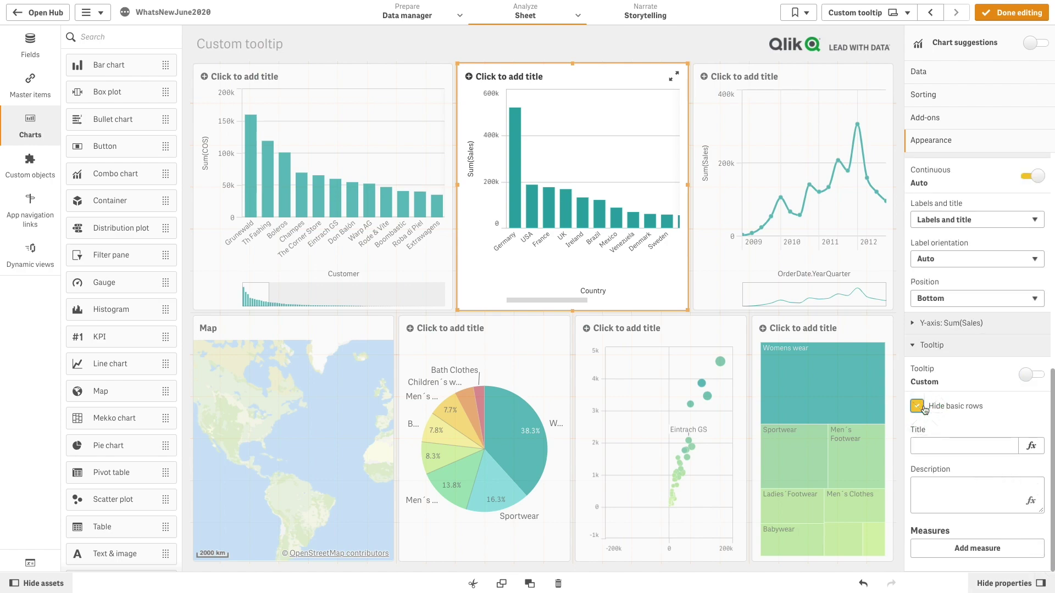
click(927, 444)
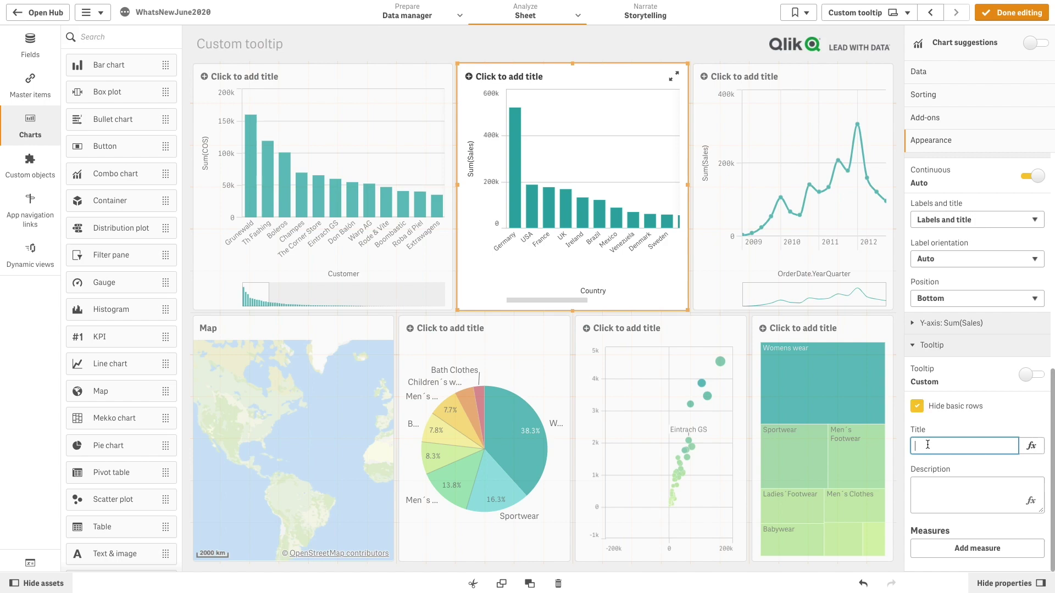
text(=Country)
click(927, 490)
text(=concat)
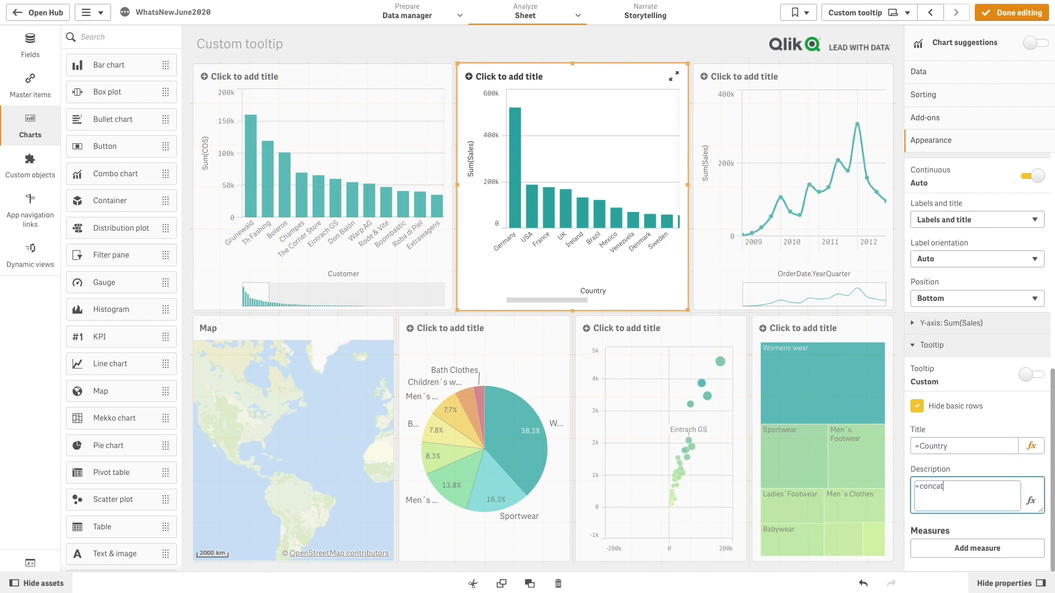
text((distinct City, ', '))
key(Return)
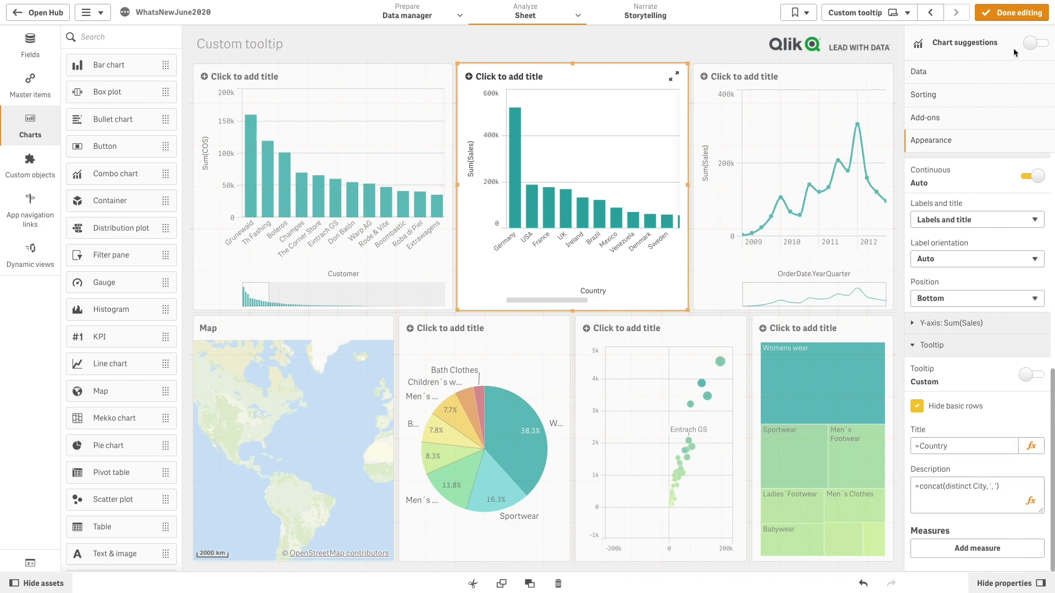
Exit edit mode to preview the Sales-by-Country chart's tooltip
click(1006, 18)
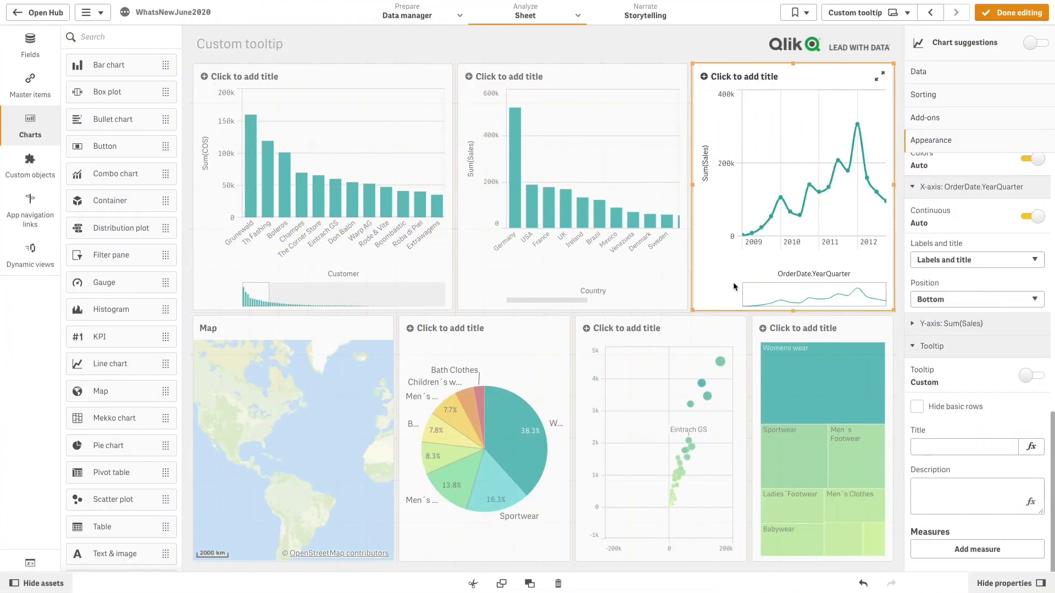
Hide basic rows, title =Year &' '& Quarter, describe 'Desc', add Sales, and finish editing
click(917, 407)
click(928, 448)
text(=Year &' '&)
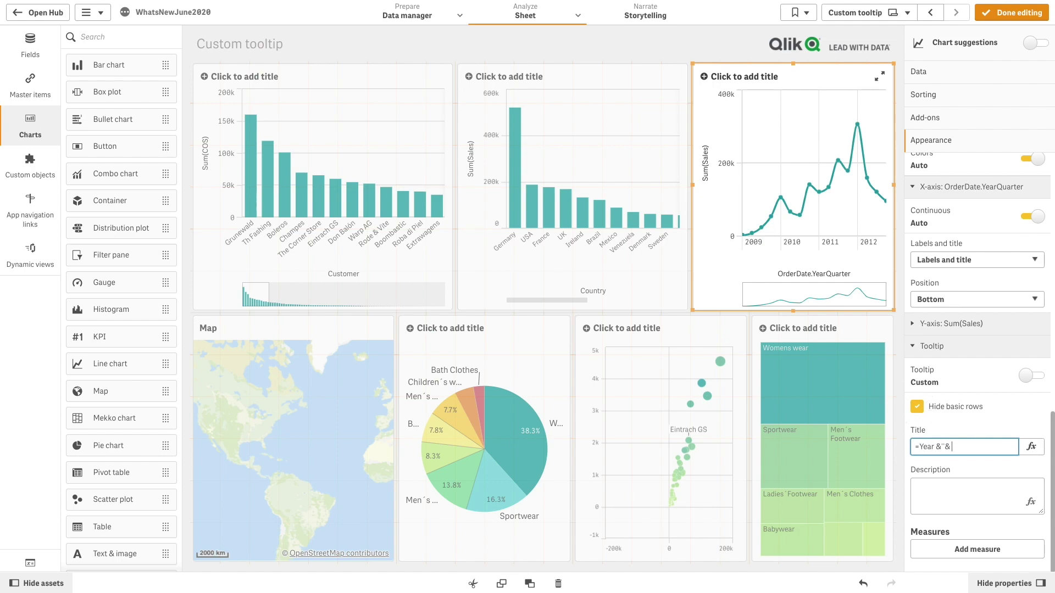
text(Quarter)
click(926, 482)
text(='Desc')
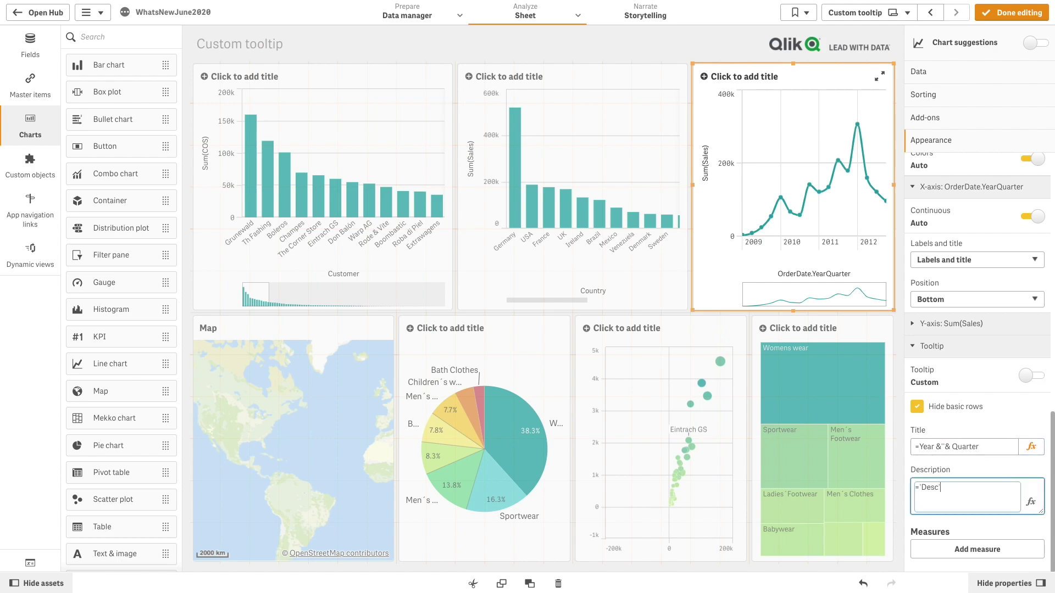
click(961, 544)
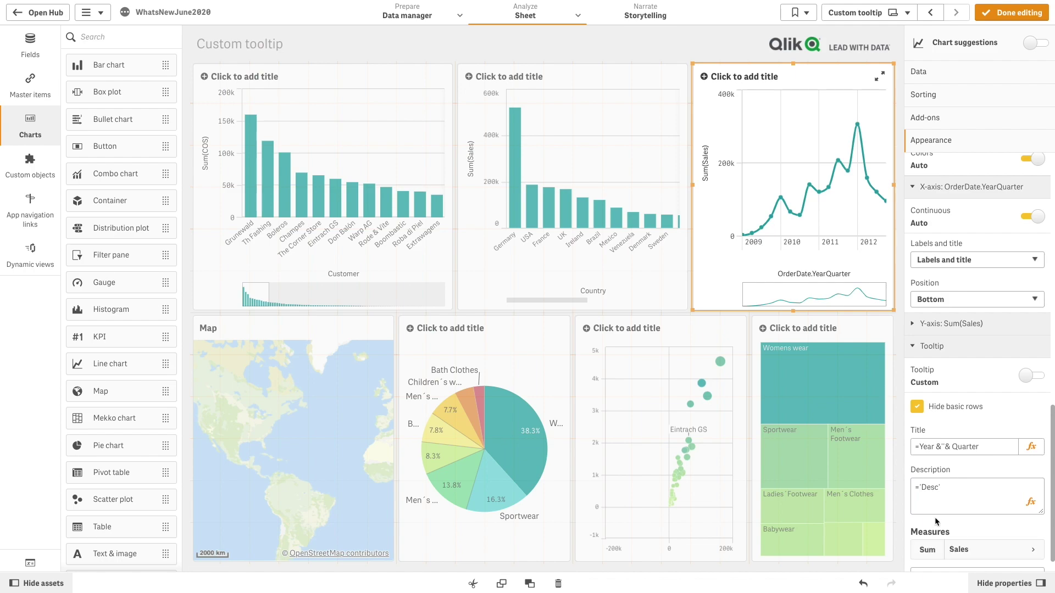
click(1001, 14)
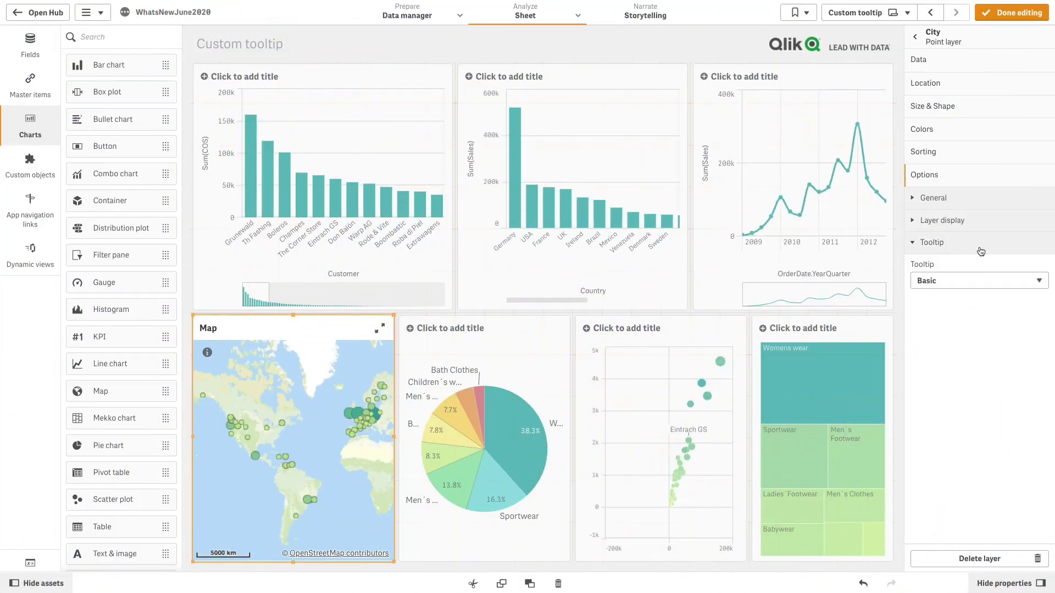
Make the City layer's tooltip Custom and add an only(Country) measure labelled Country
click(976, 281)
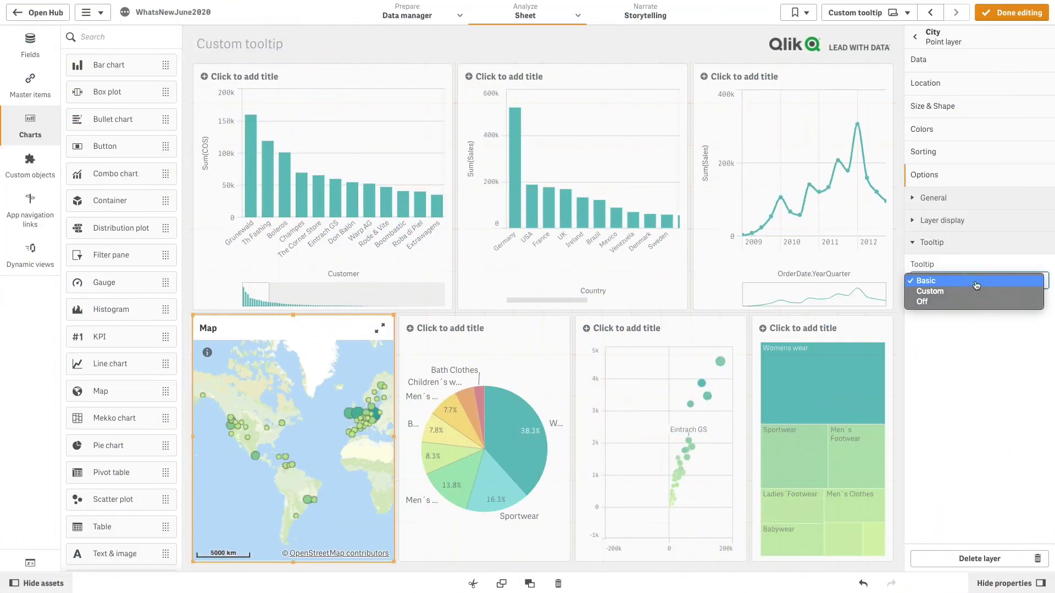
click(977, 291)
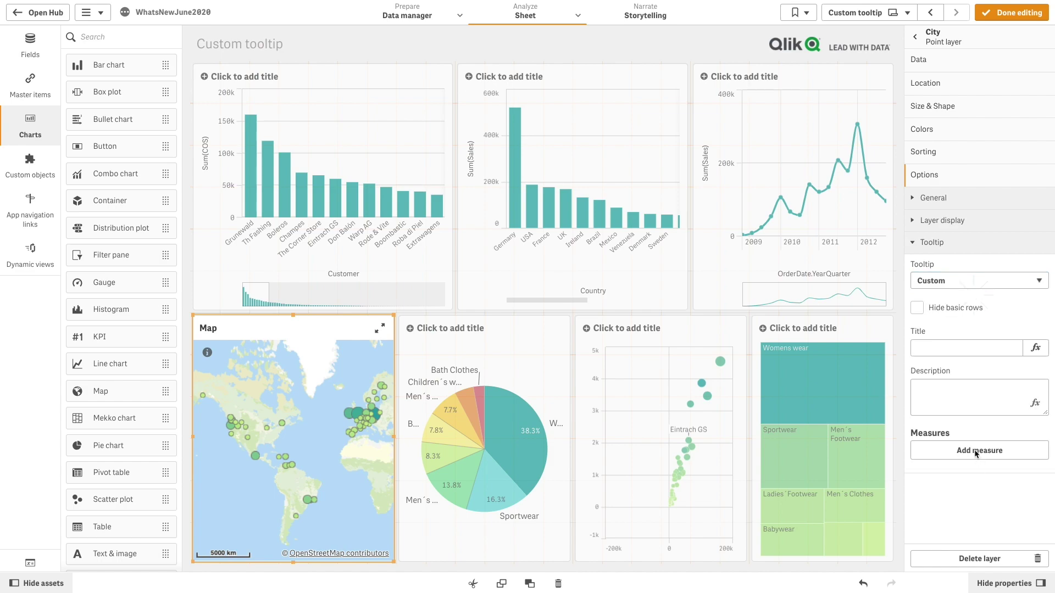
click(977, 452)
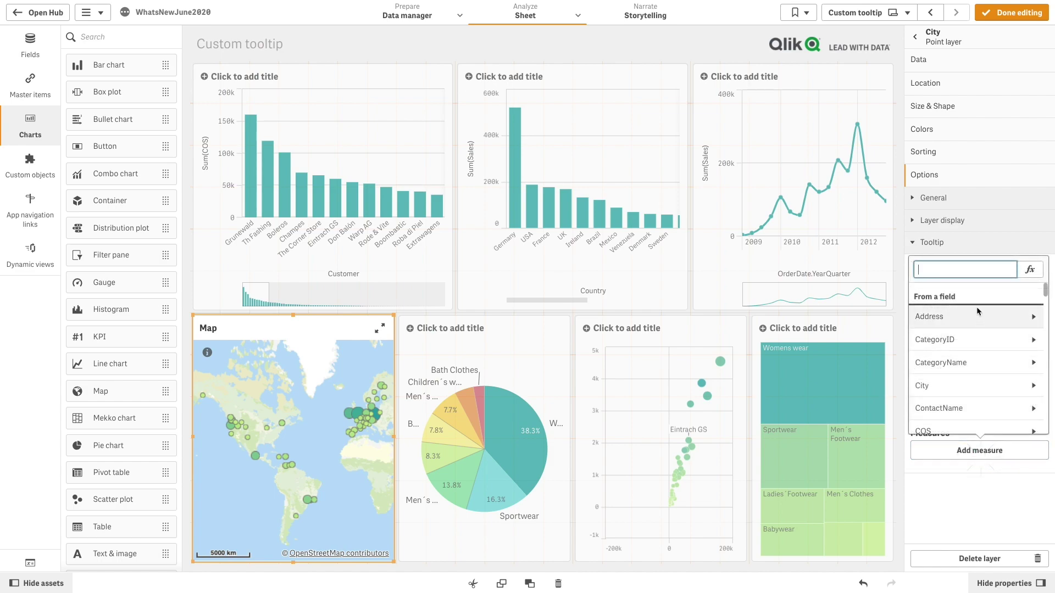
text(only(Country))
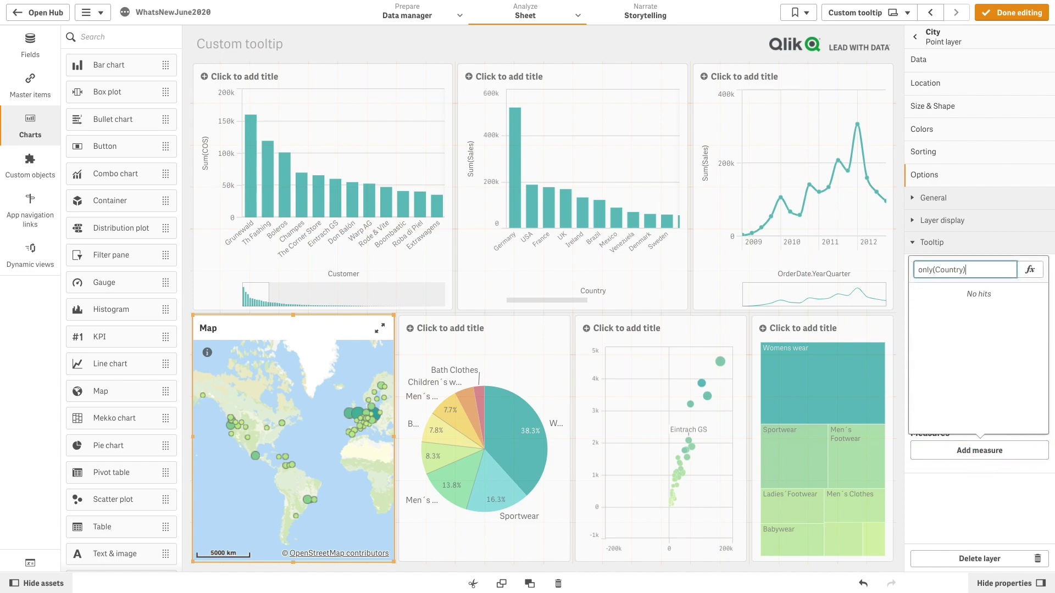
key(Return)
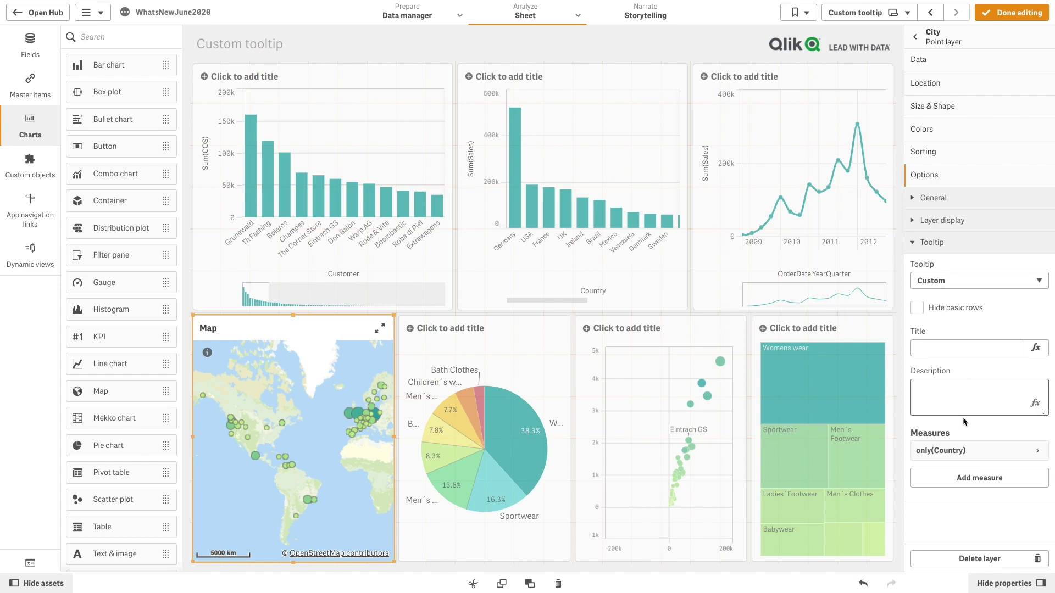
click(973, 447)
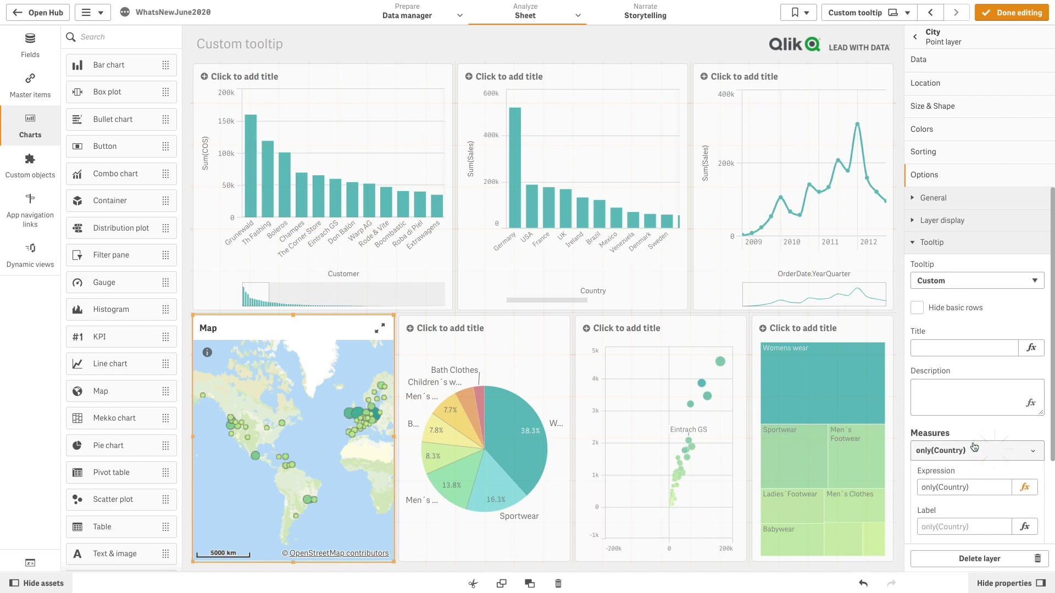
click(946, 522)
text(Country)
click(967, 451)
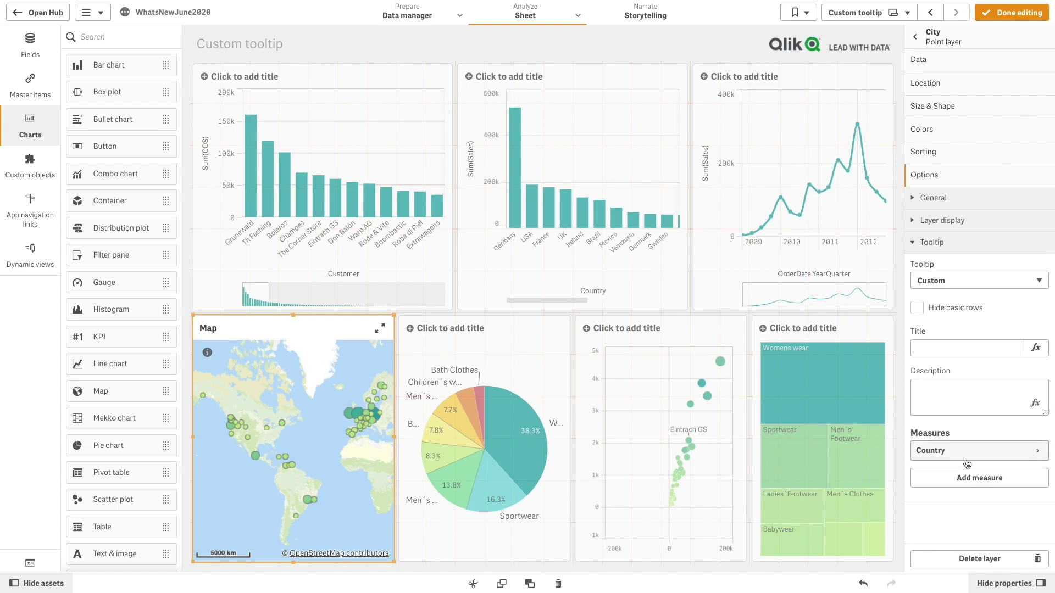
Add aggr(nodistinct sum(COS),Country) labelled 'COS Total in Country', then finish editing
click(979, 477)
click(1027, 300)
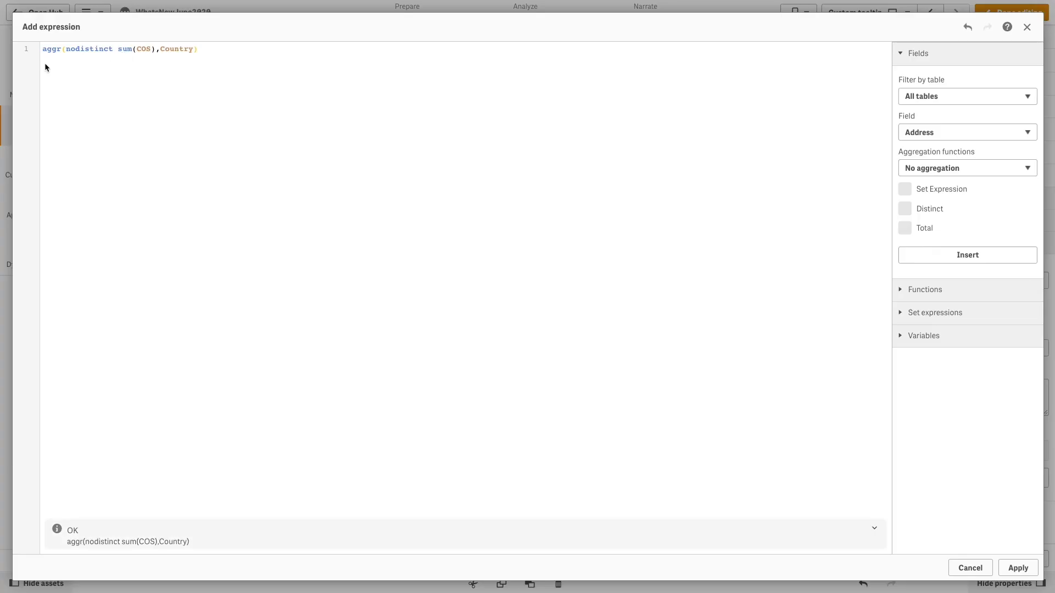
click(1012, 568)
scroll(1051, 493, down, 1)
click(965, 490)
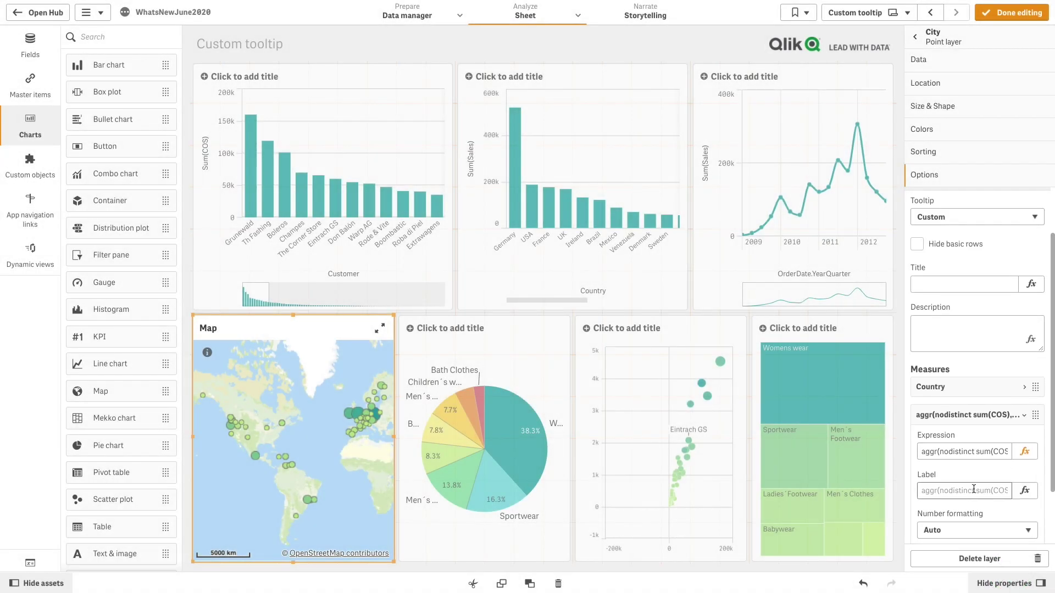
text(COS Total in Country)
click(981, 414)
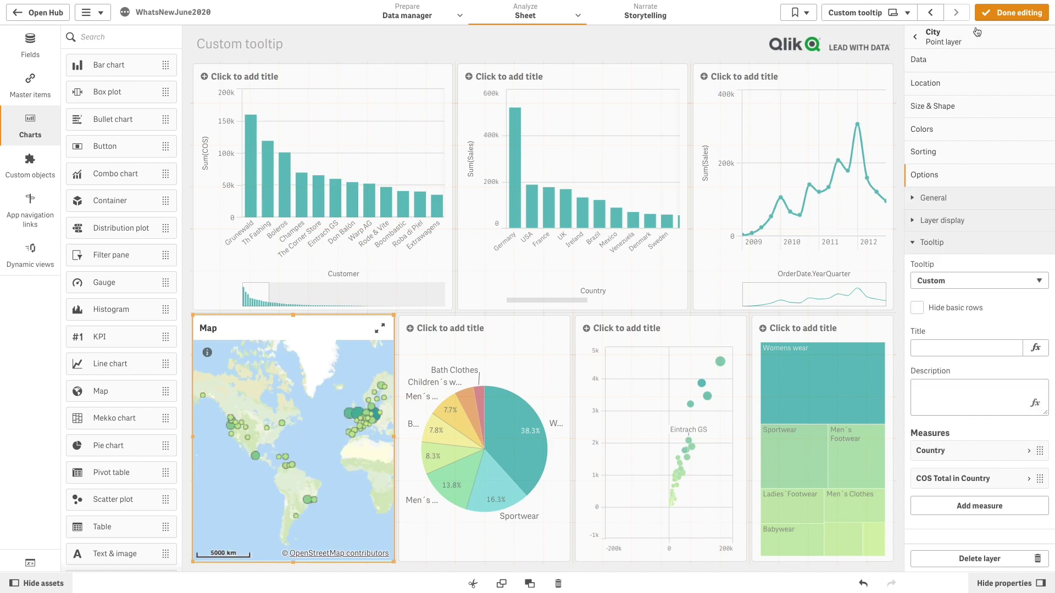
click(1004, 20)
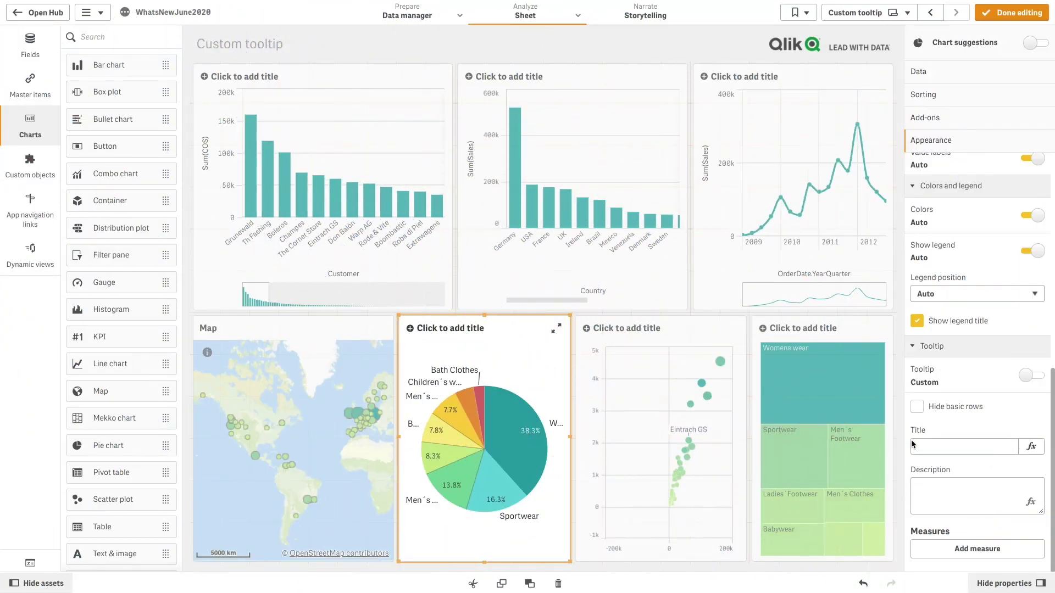
Title the pie tooltip with the rank & CategoryName expression, add a description, and finish editing
click(989, 445)
click(1031, 446)
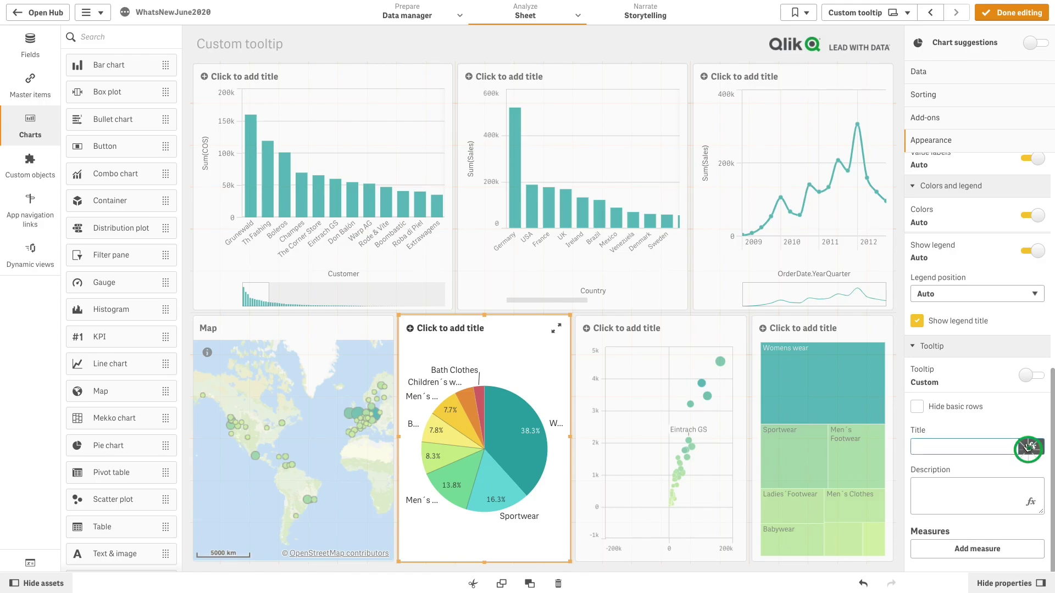
text(='#' & rank(sum(COS)) & ' ' & CategoryName)
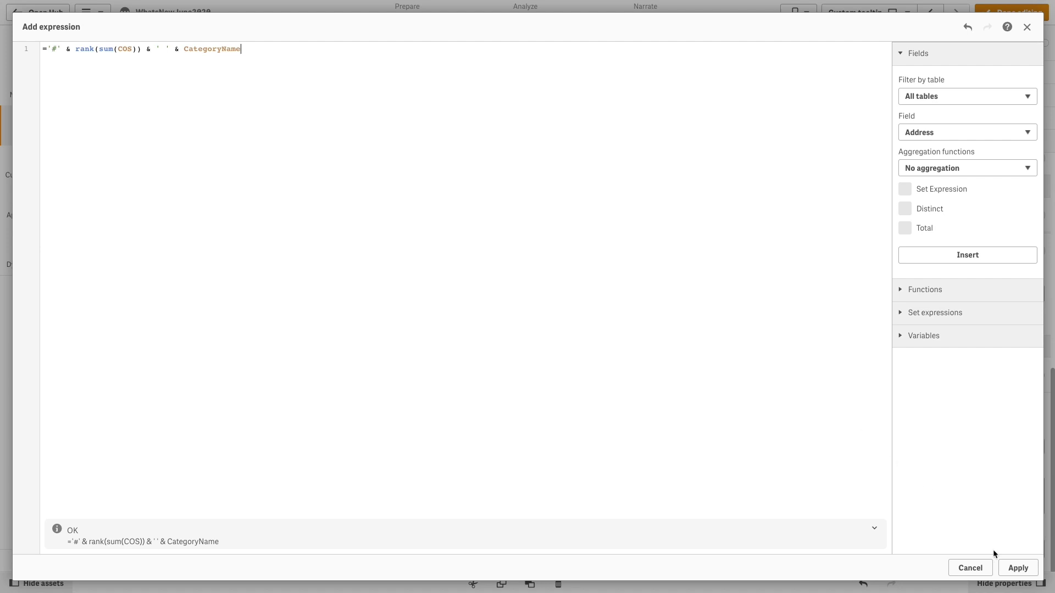
click(1017, 568)
text(='Here)
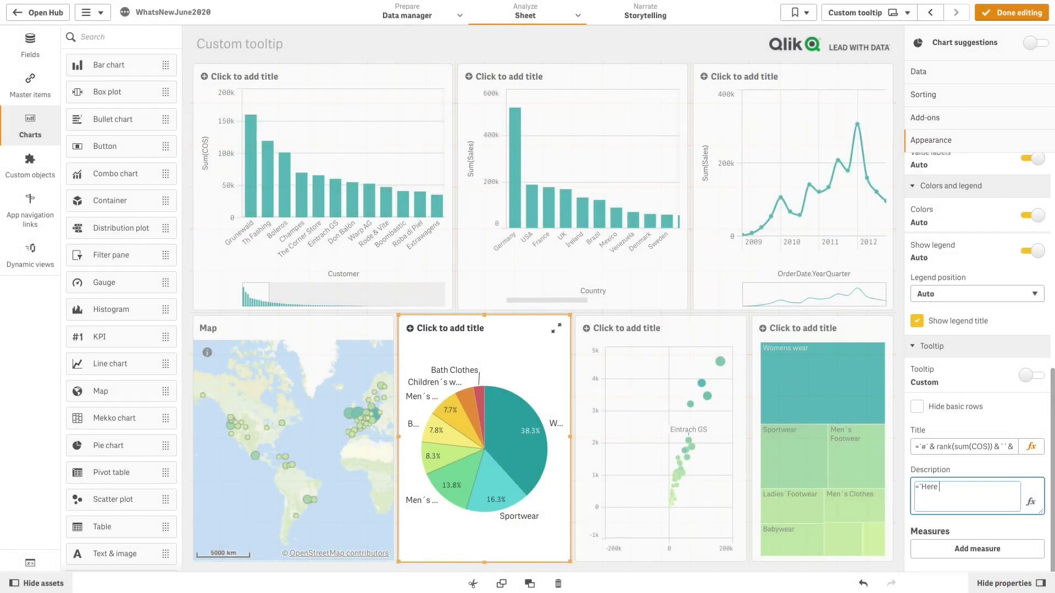
text(you can )
text(insert a longer description')
click(1007, 12)
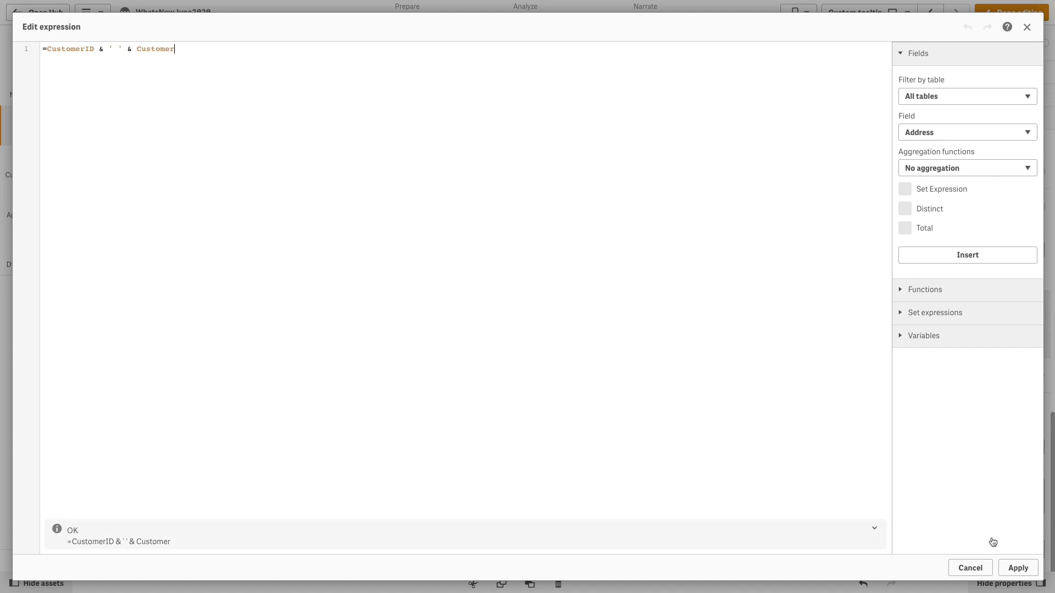
Title the scatter tooltip =CustomerID & ' ' & Customer, describe with =Address & chr(10) & Country, and finish
click(1016, 568)
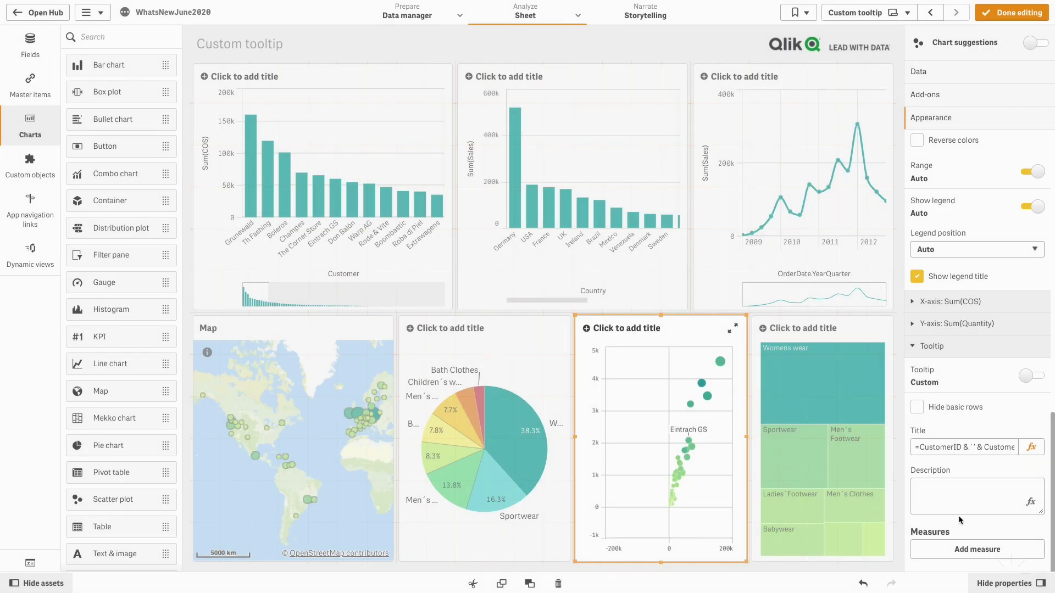
click(933, 499)
text(=Address & chr(10) & Country)
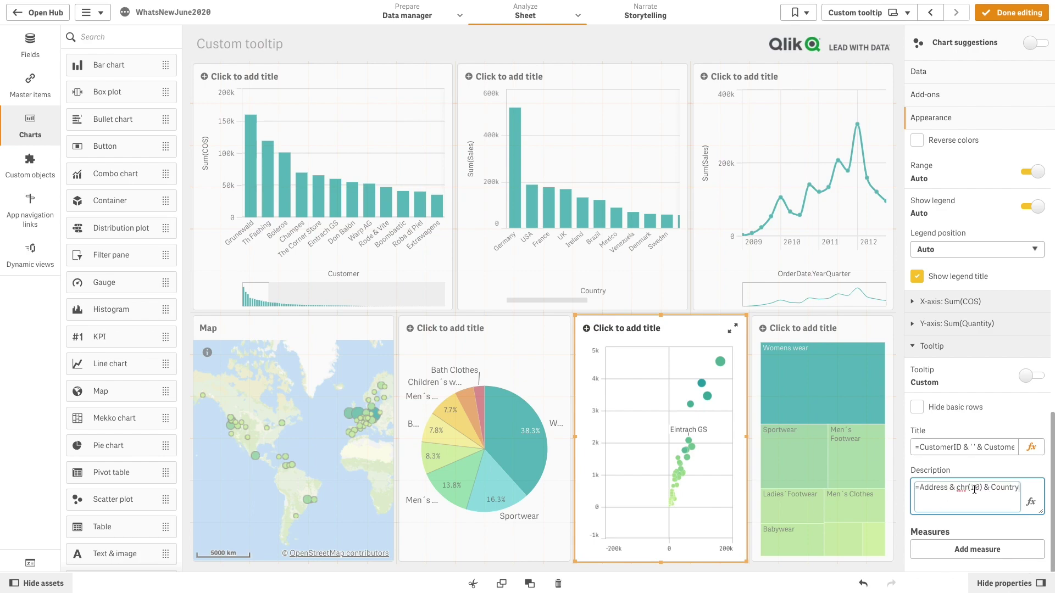
key(Tab)
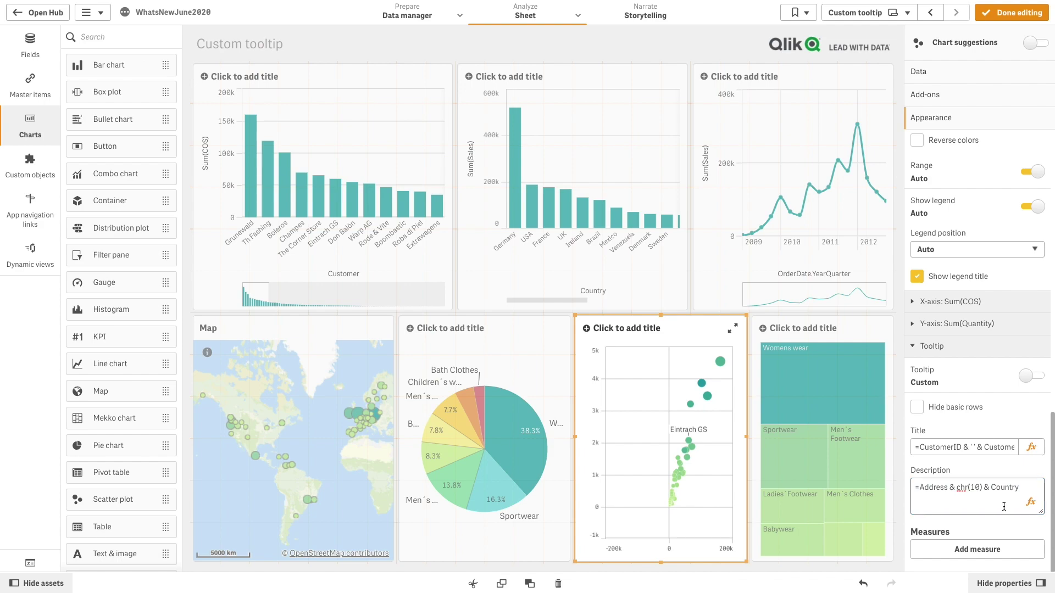
click(1010, 13)
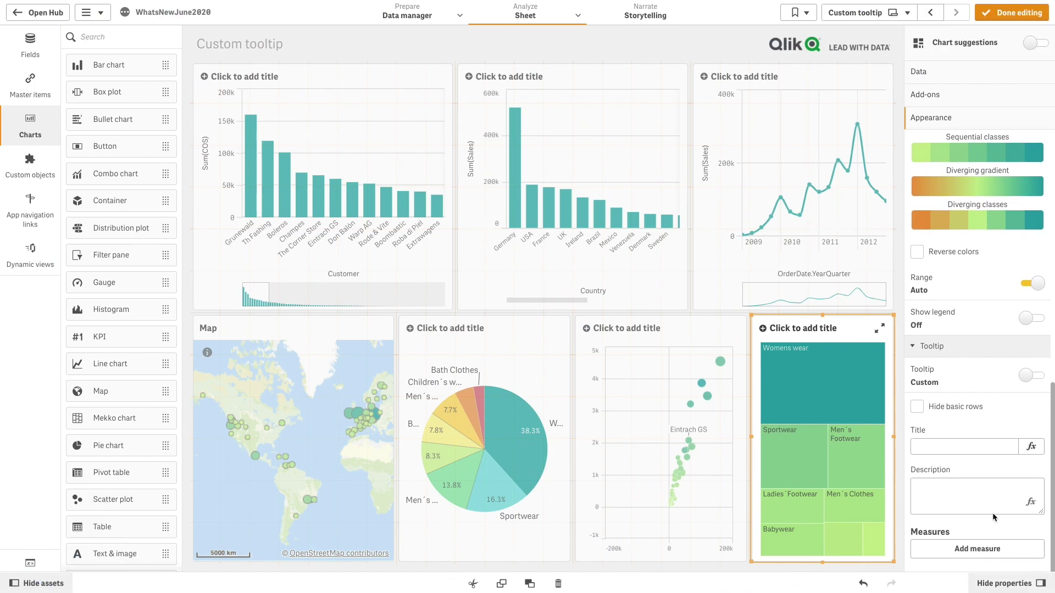
Set the treemap tooltip title to =CategoryName and apply the pasted sales-rank description expression
click(960, 452)
text(=Cat)
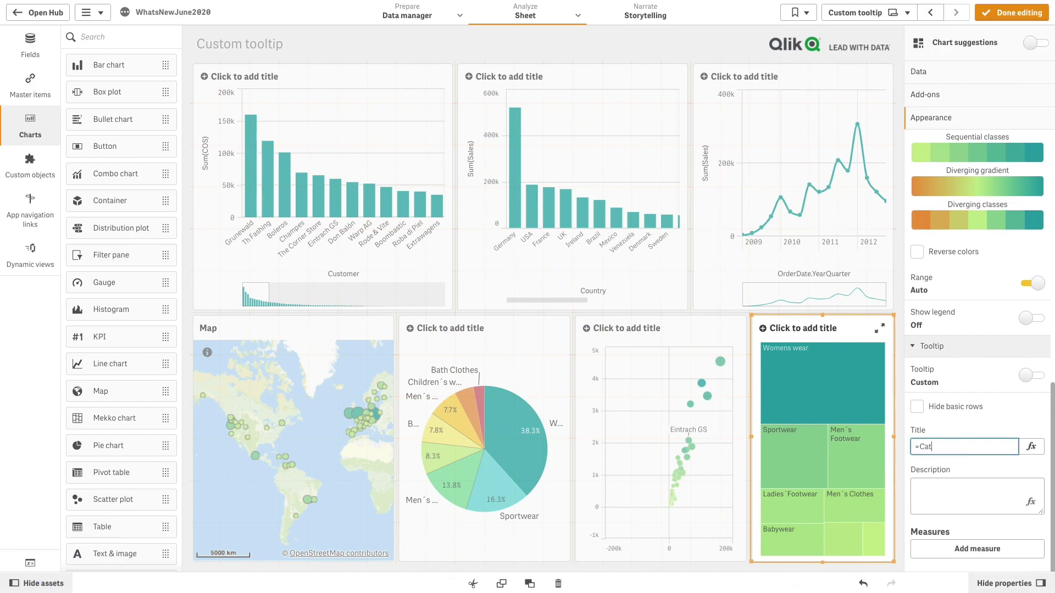
text(egoryName)
click(964, 492)
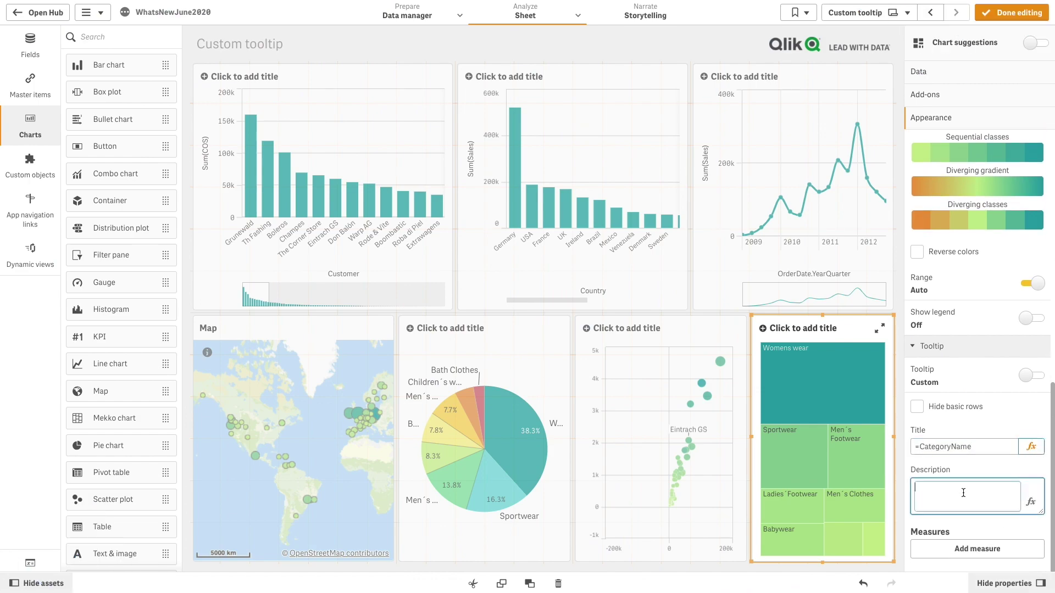
text(='#' & rank(sum(Sales)) & ' of ' & count(distinct total CategoryName) & '. ' & 'Sales : $' & round(sum(Sales)/1000) & 'M, ' & 'Compared to average : $' & num(sum(Sales)/1000 - sum(total Sales)/count(distinct total CategoryName)/1000,'+# ##0;-# ##0') &'M')
click(1030, 501)
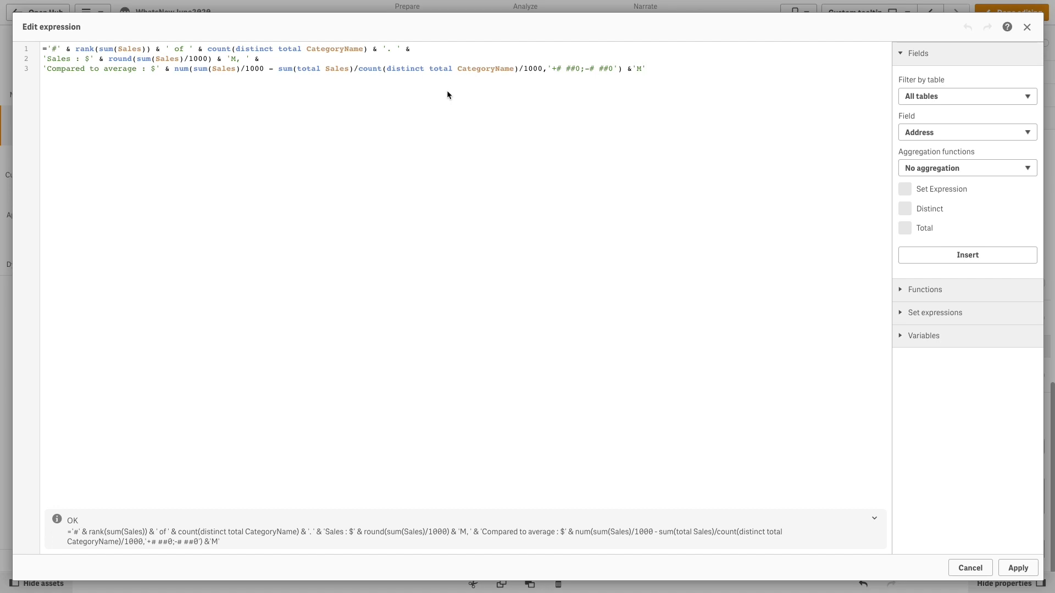
click(1016, 568)
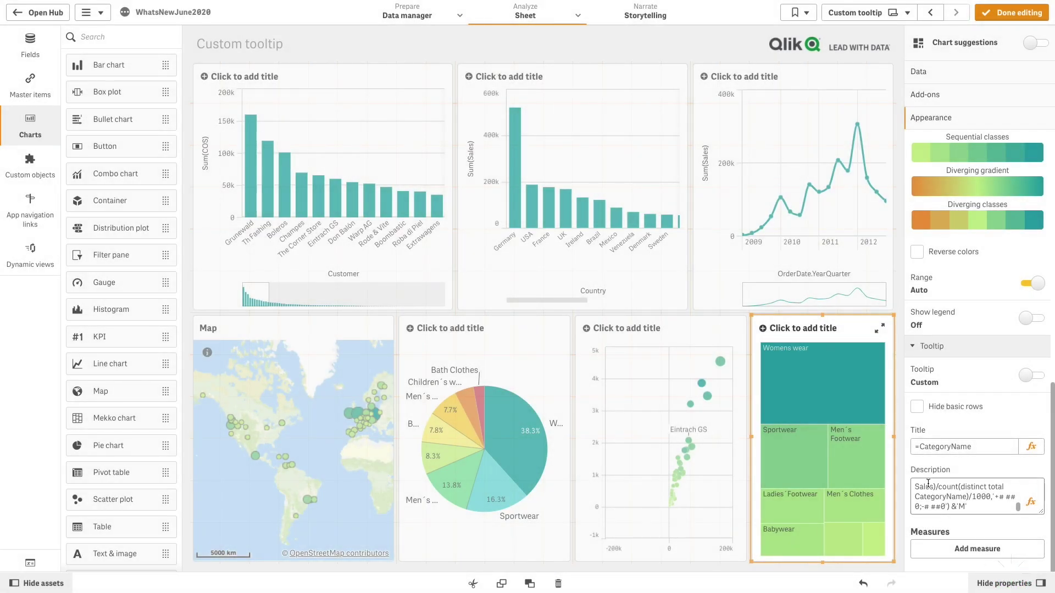
click(1012, 12)
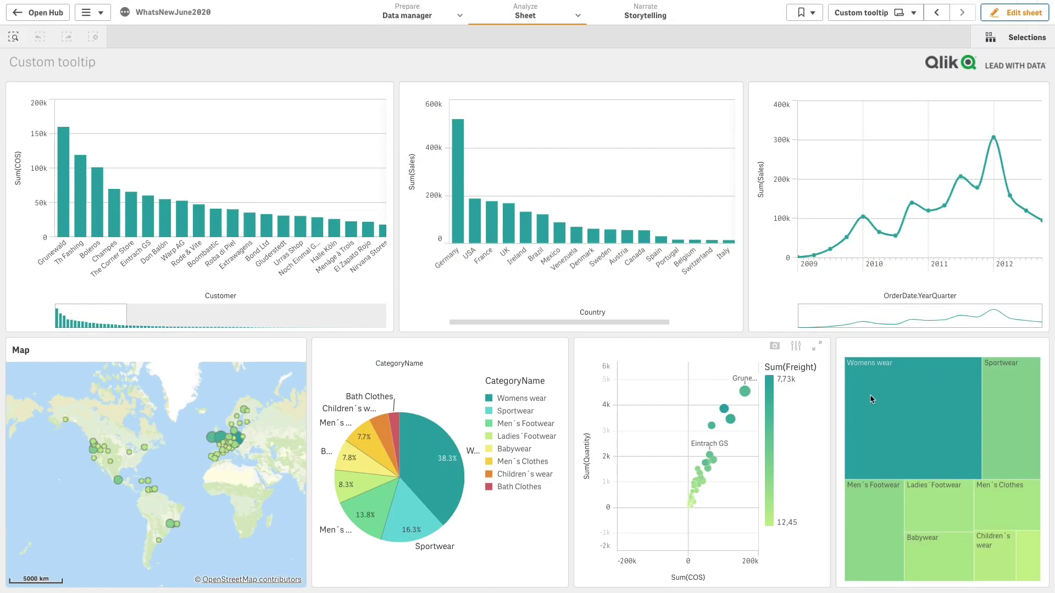